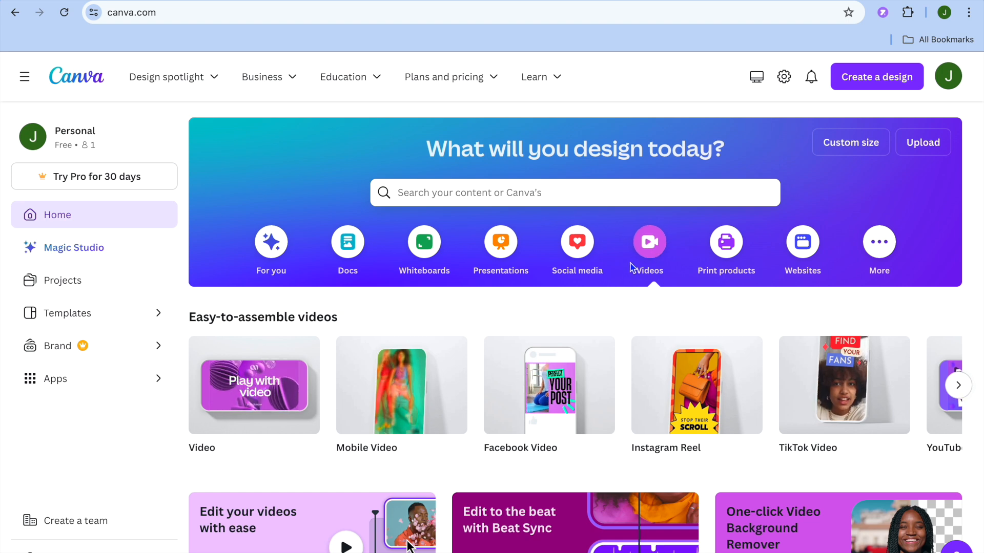
Create a blank 1920 × 1080 px video design and open its elements library
mouse_move(382, 381)
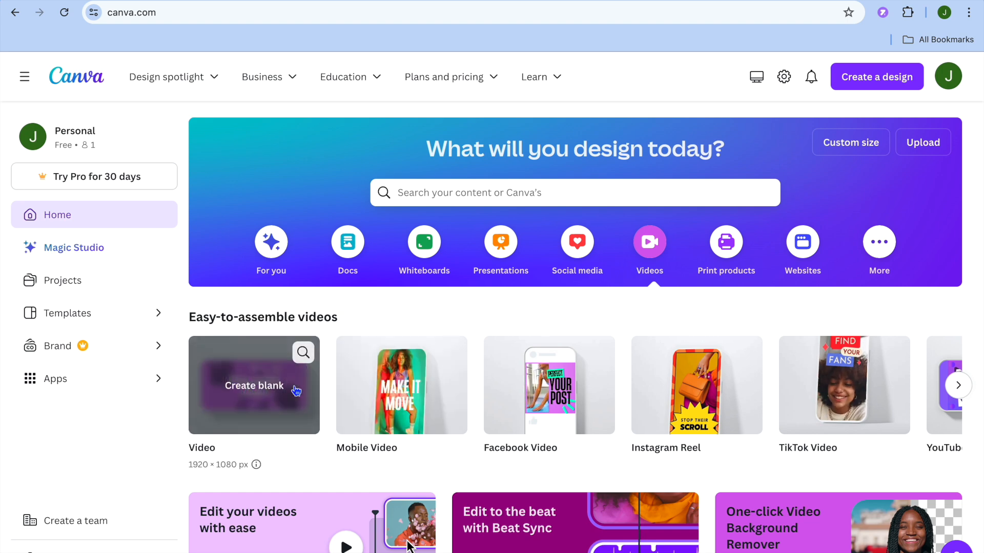
click(263, 405)
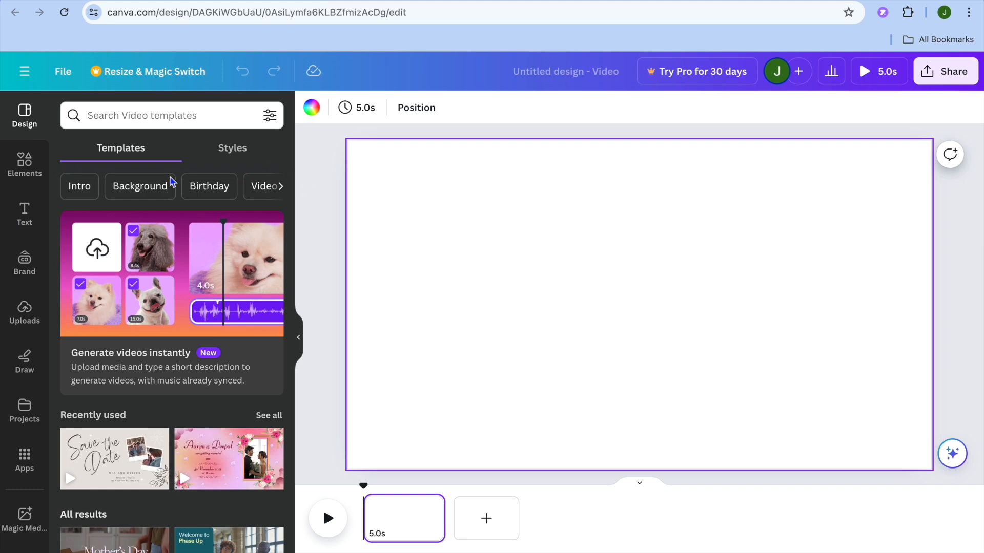
click(25, 164)
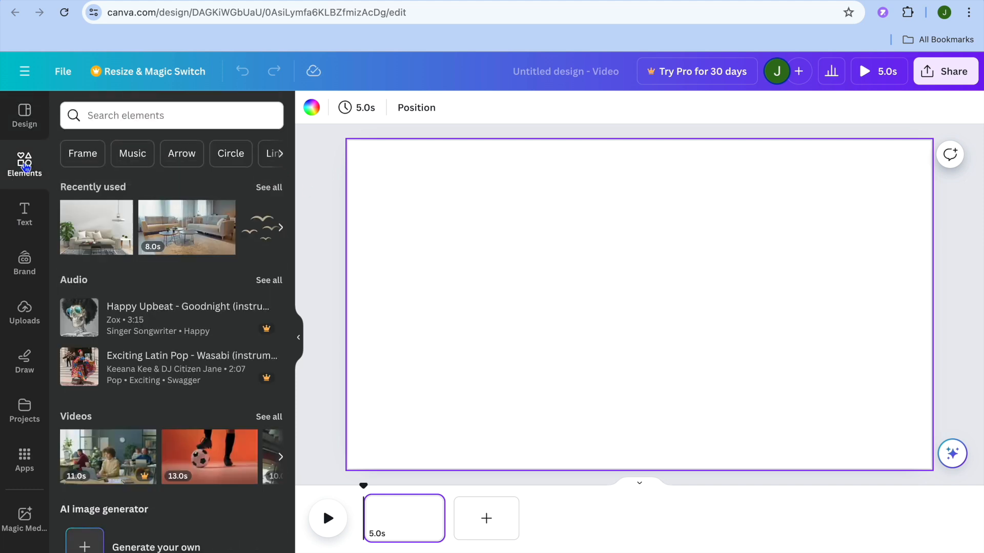
Search the elements for "animate" and look through all the graphics results
click(125, 112)
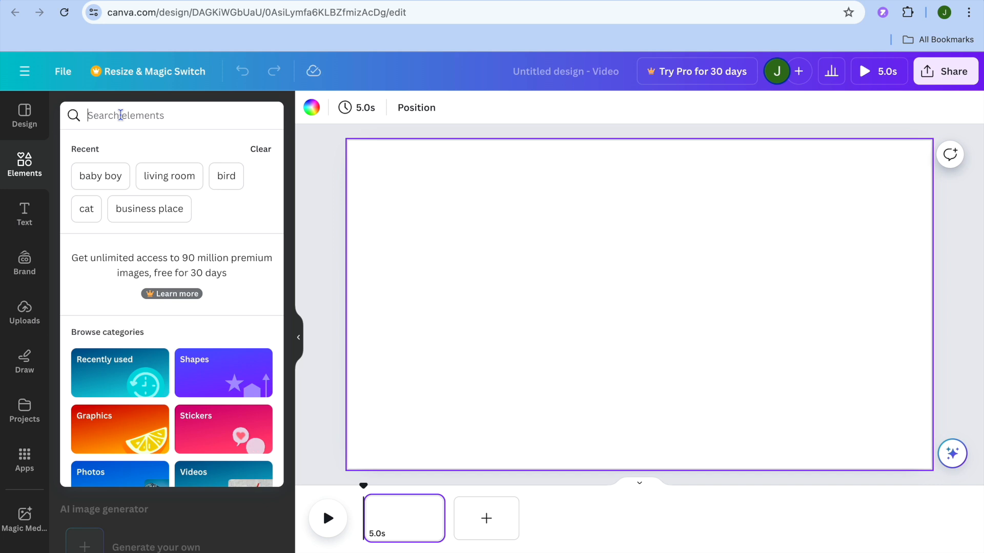
text(a)
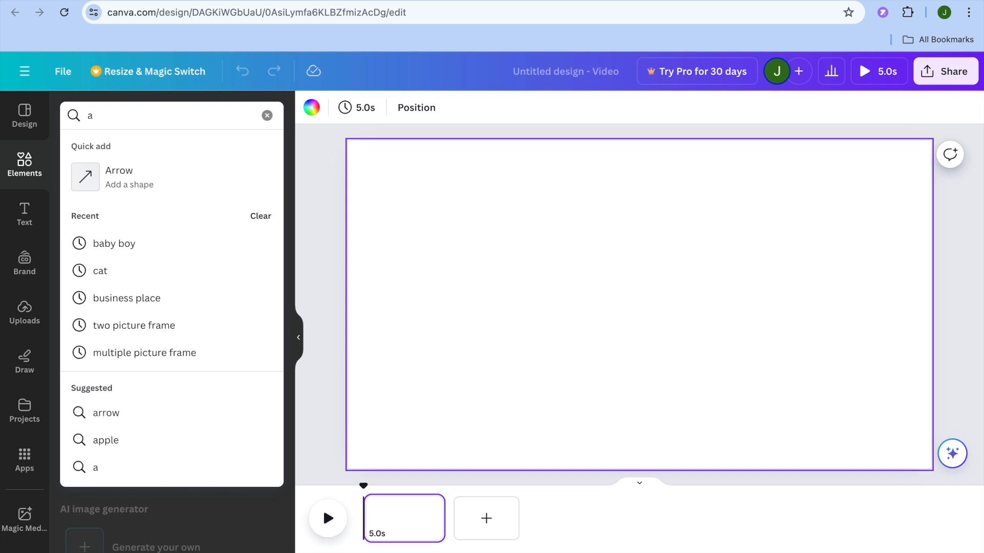
text(ni)
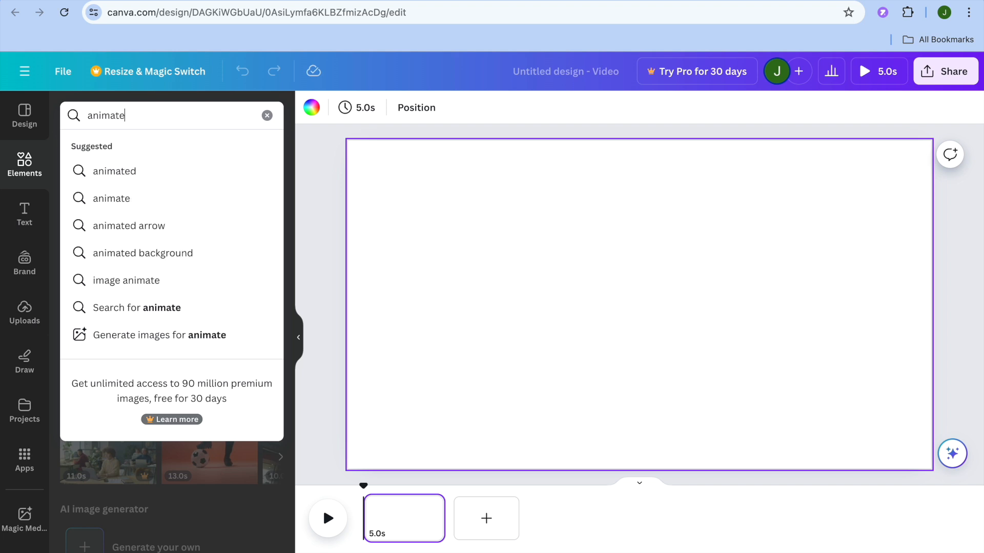
text(mate)
key(Return)
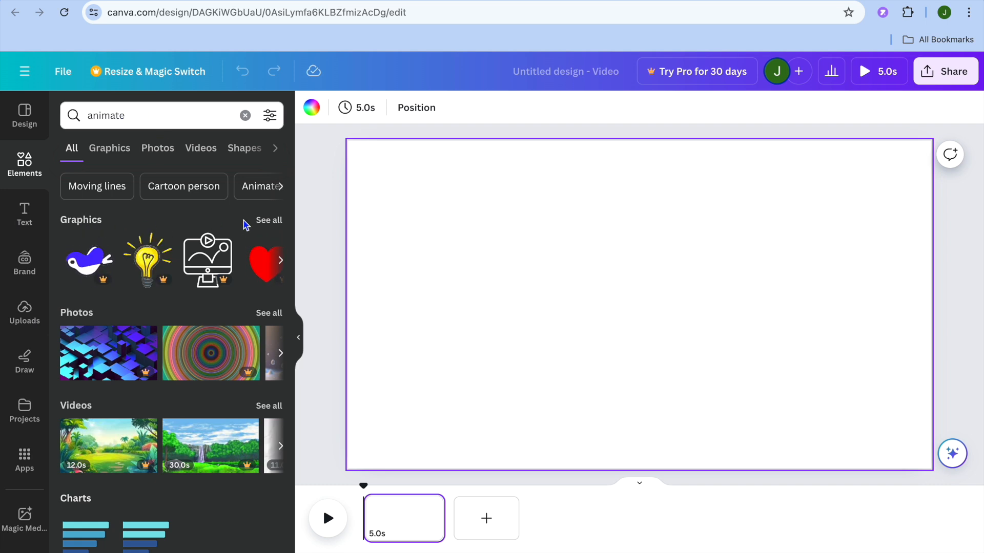
click(276, 226)
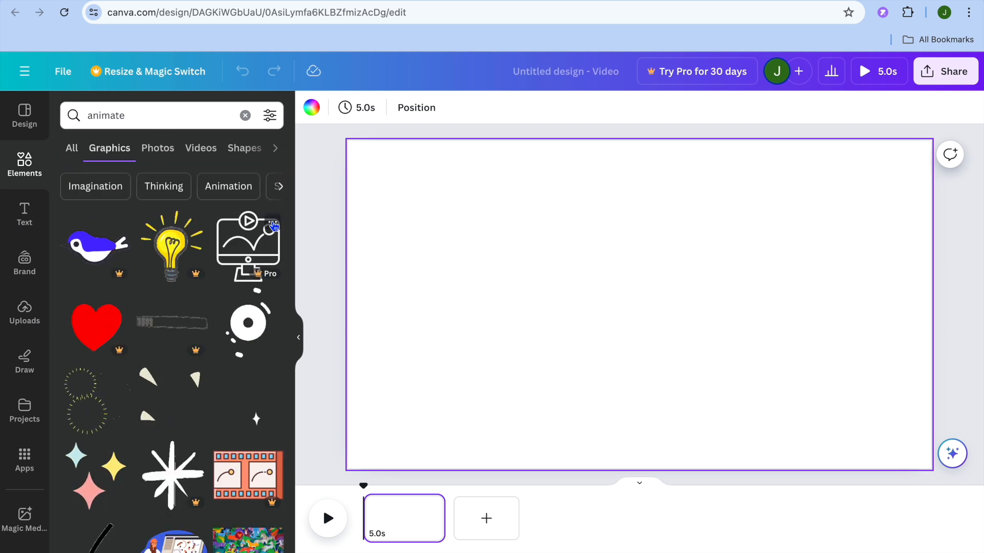
scroll(182, 268, down, 6)
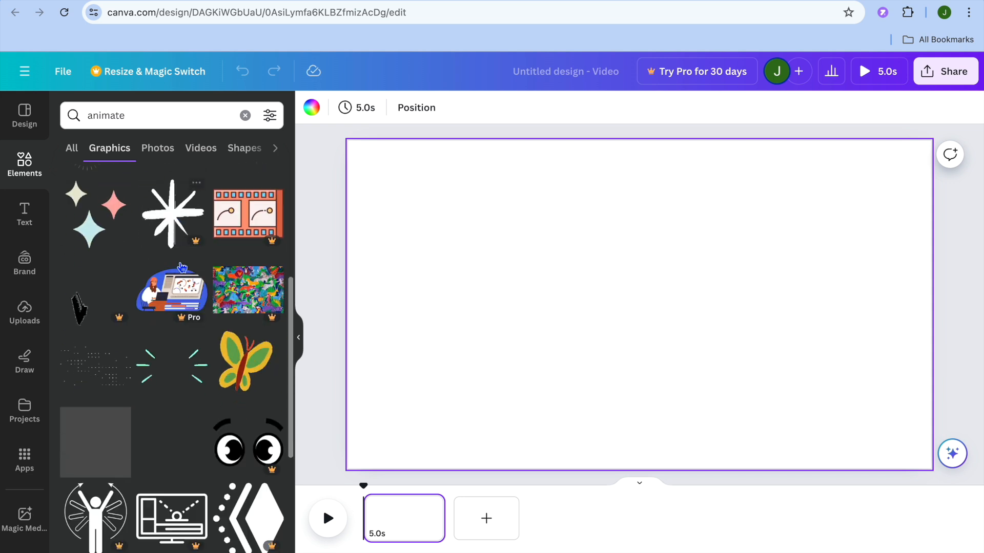
scroll(182, 267, down, 2)
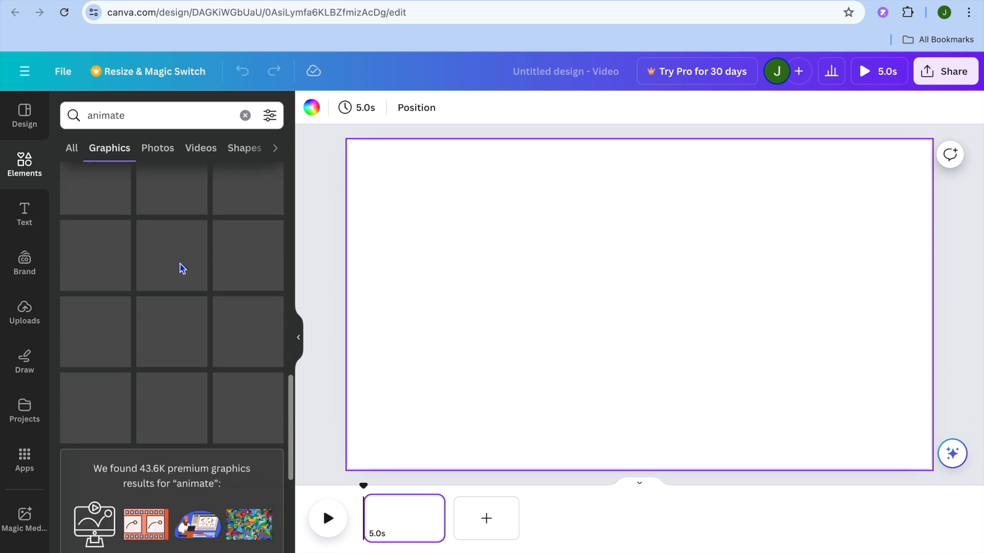
scroll(182, 268, up, 10)
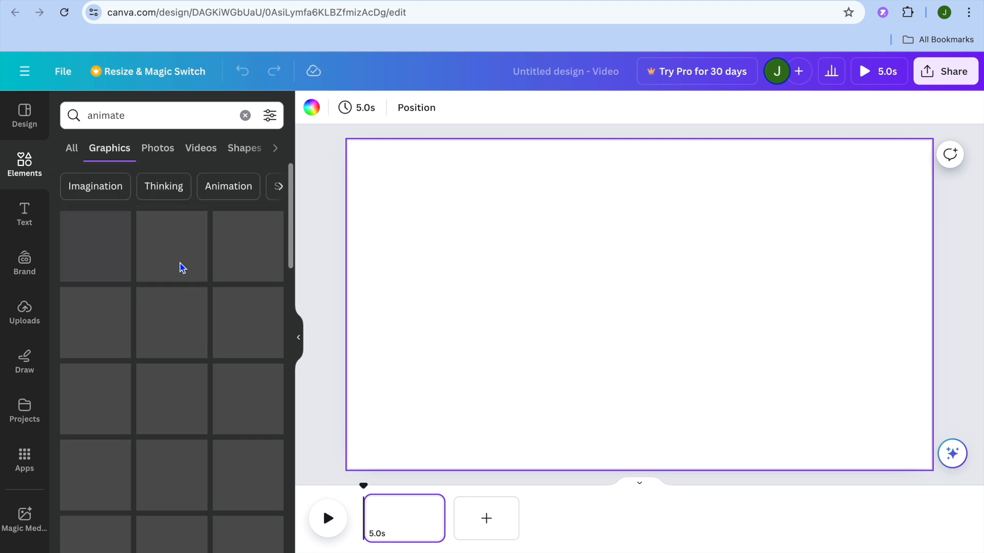
Search the elements for "woman walking" and add the graphic of the walking woman in a pink top and green shorts
click(245, 115)
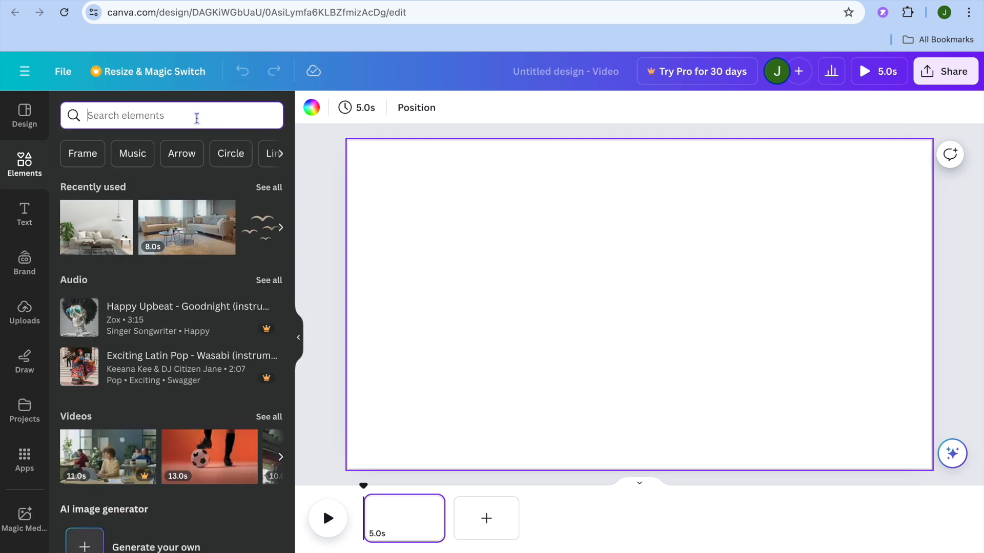
click(151, 117)
text(woma)
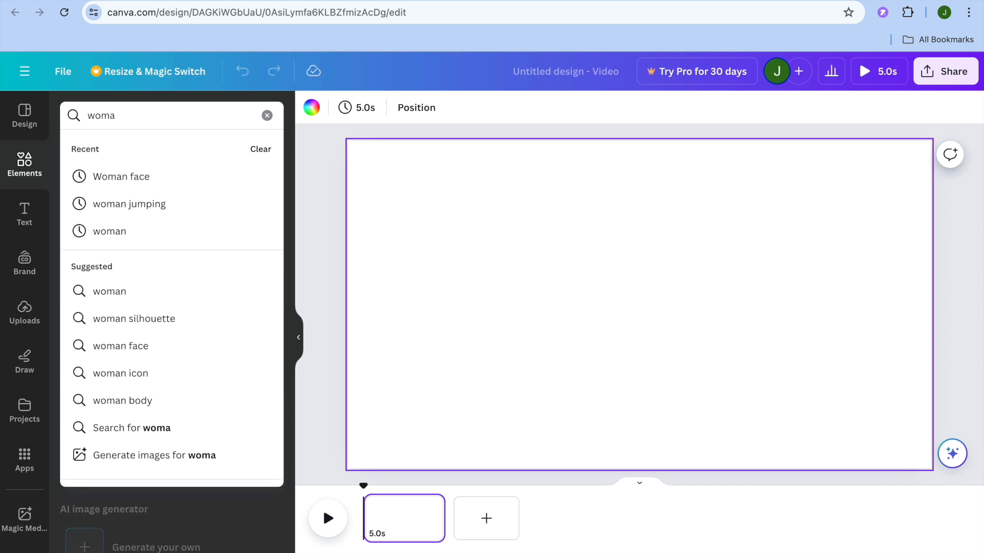
text(n wa)
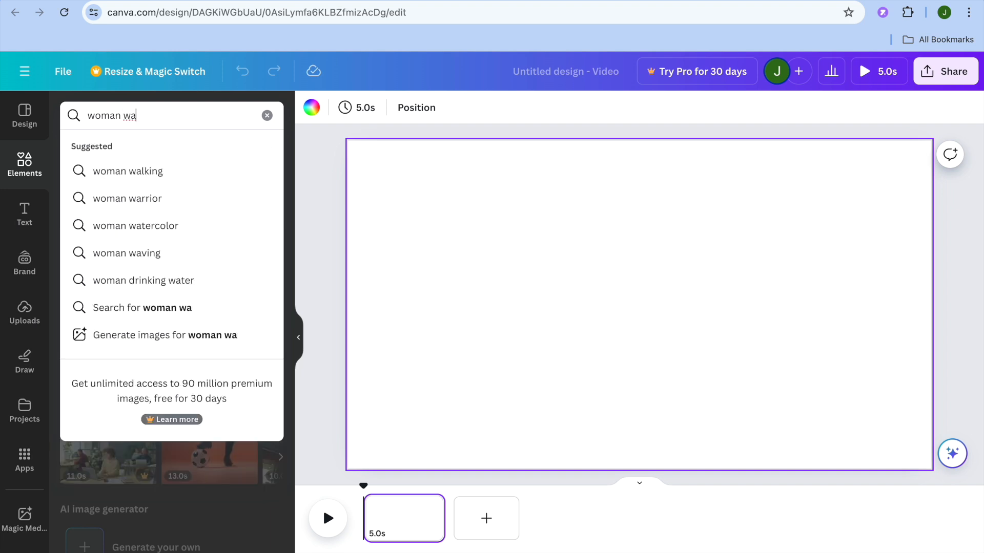
click(132, 177)
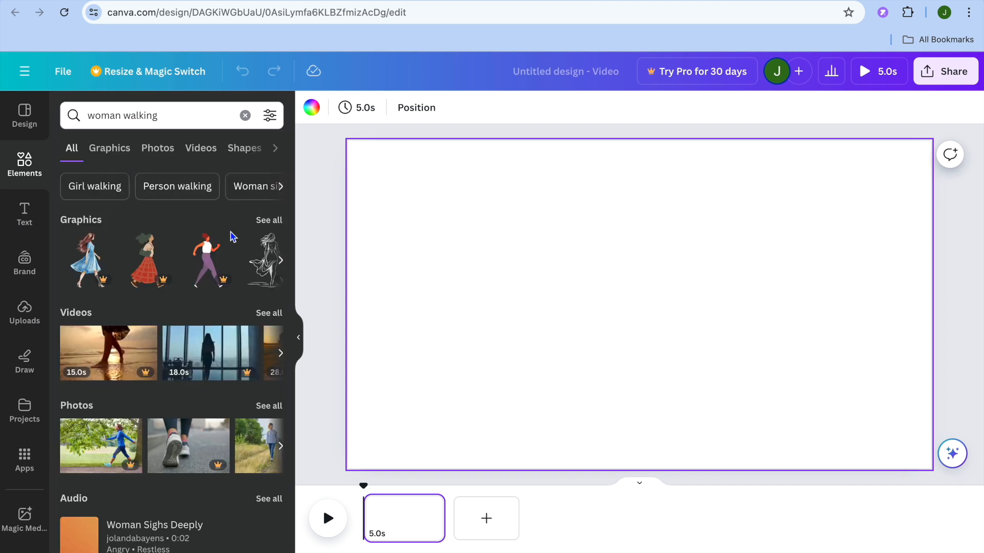
click(269, 221)
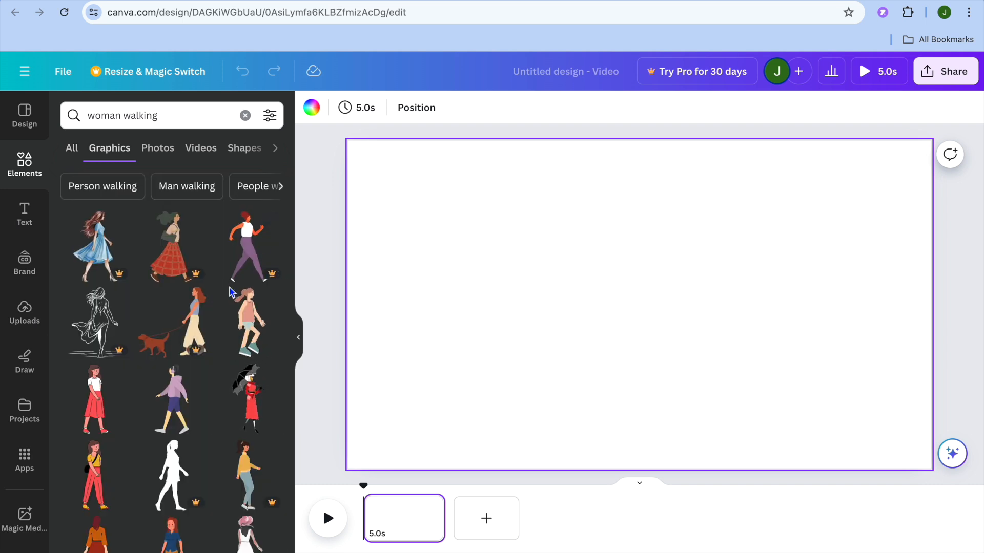
click(255, 326)
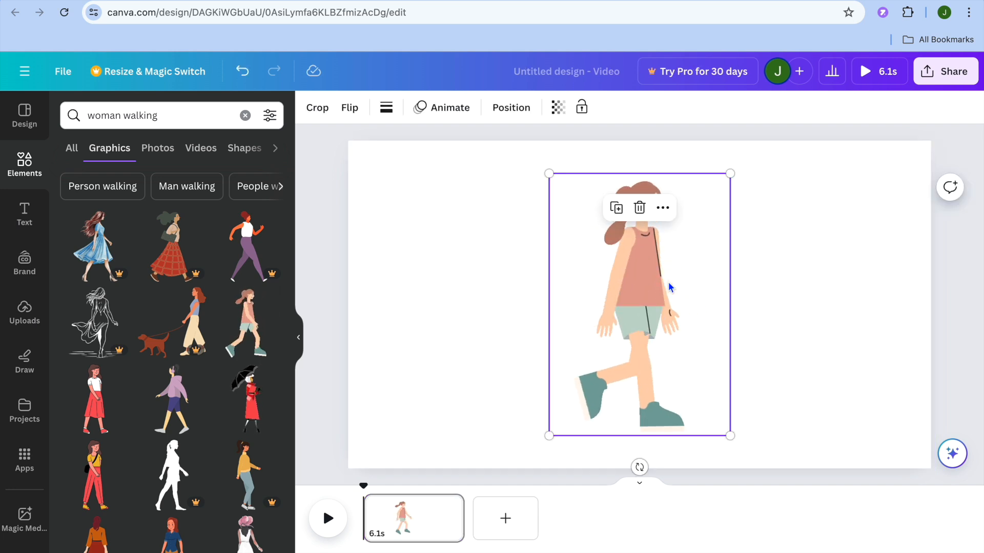
Shrink the walking woman and place her in the lower-left corner of the page
drag(669, 284, 485, 315)
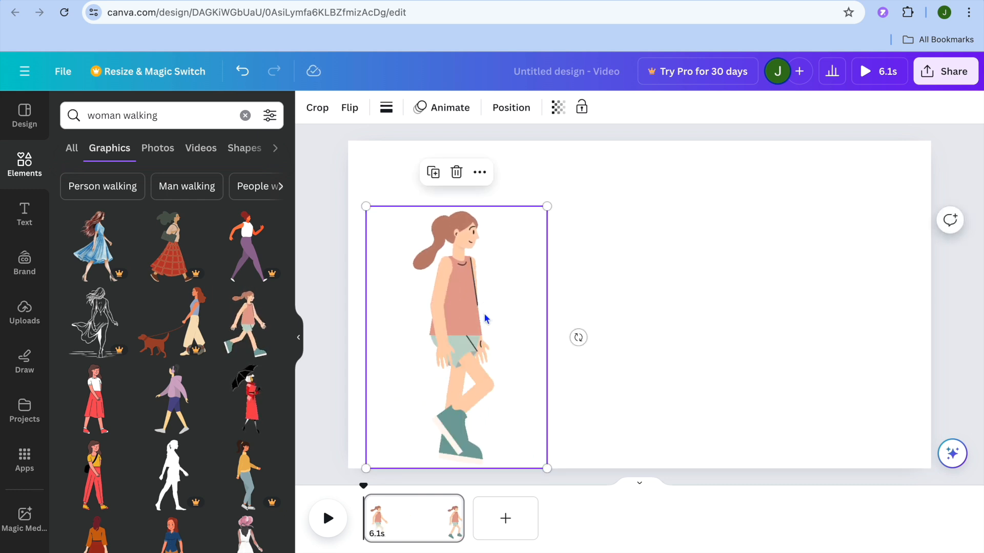
drag(366, 205, 409, 268)
drag(470, 328, 429, 319)
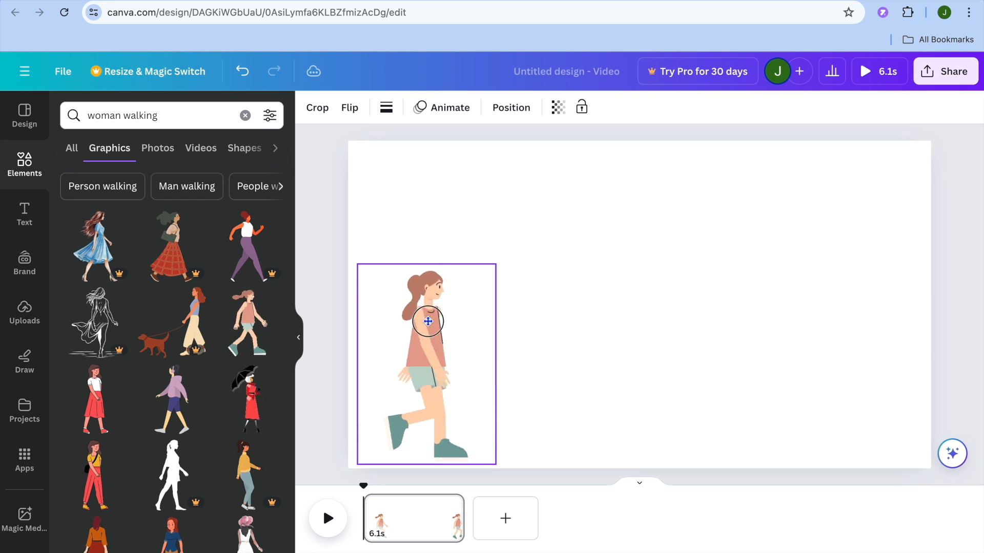
Search the elements for "shopping mall" and add the graphic of the blue Shopping Mall building to the page
click(245, 116)
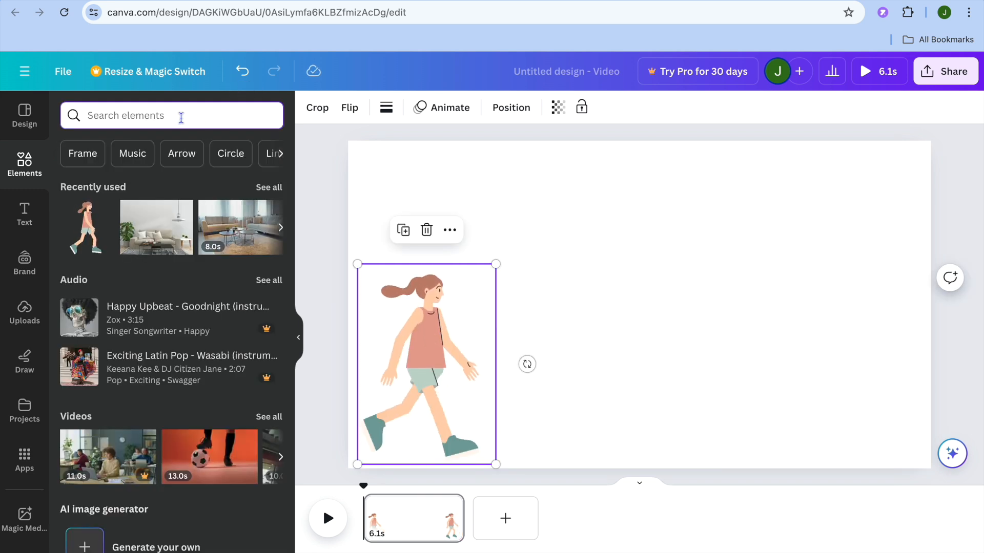
text(s)
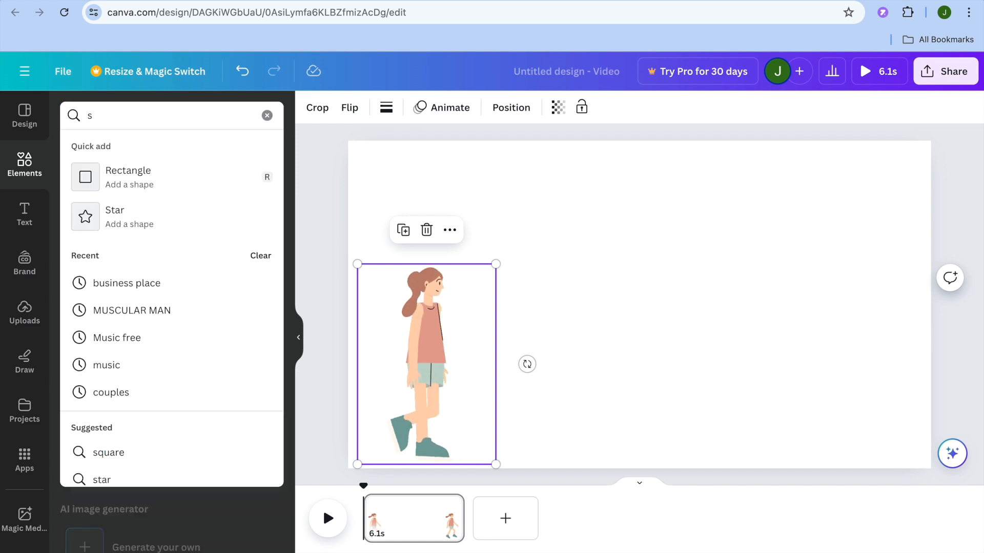
text(hopping m)
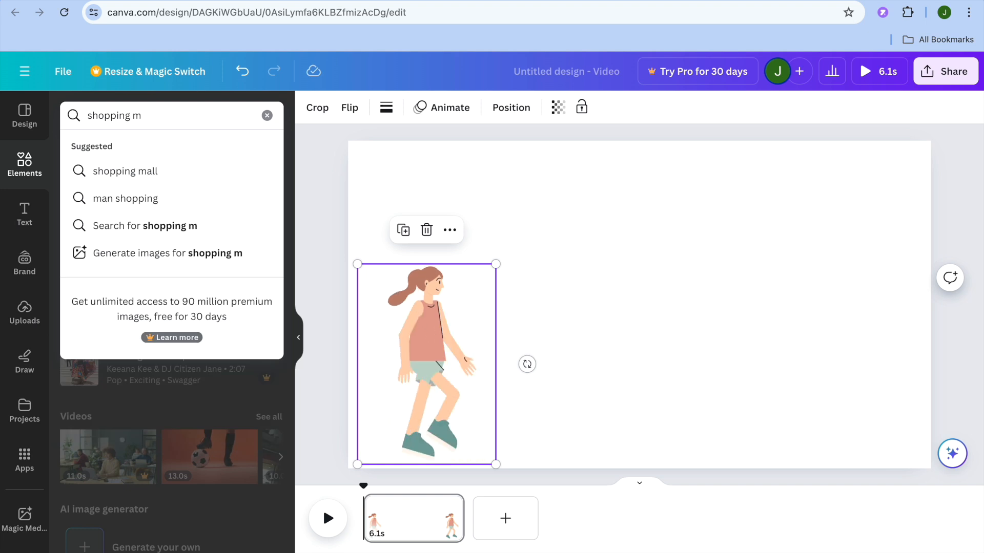
click(149, 171)
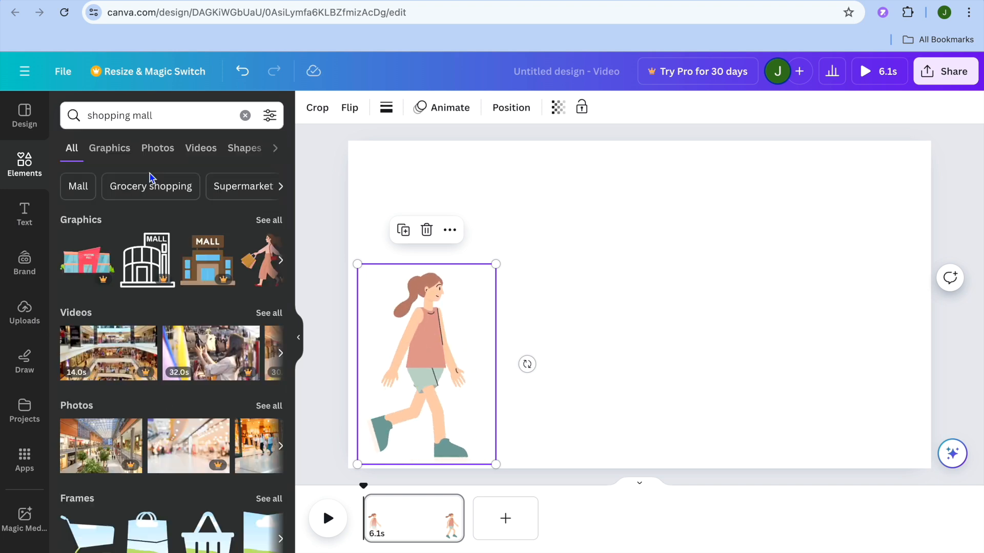
click(268, 220)
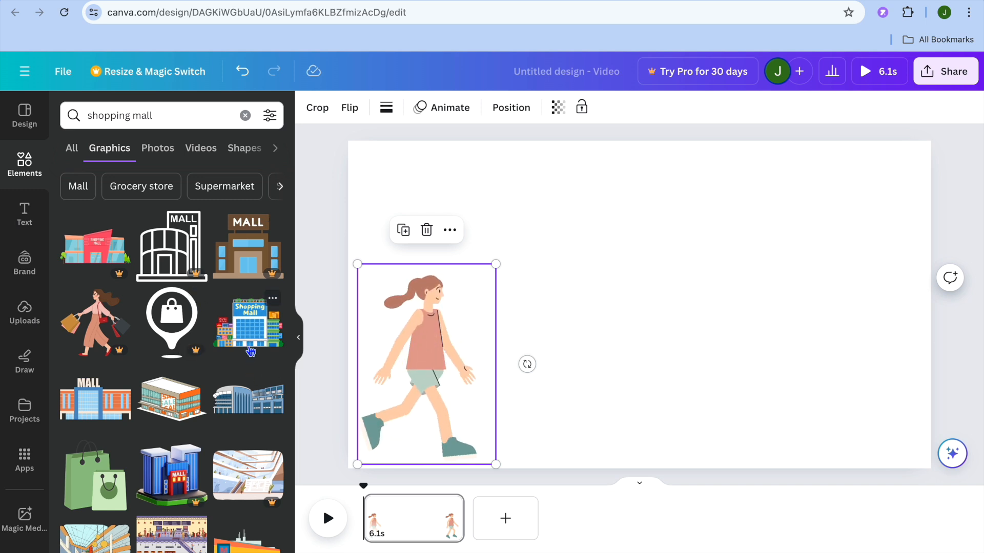
click(243, 320)
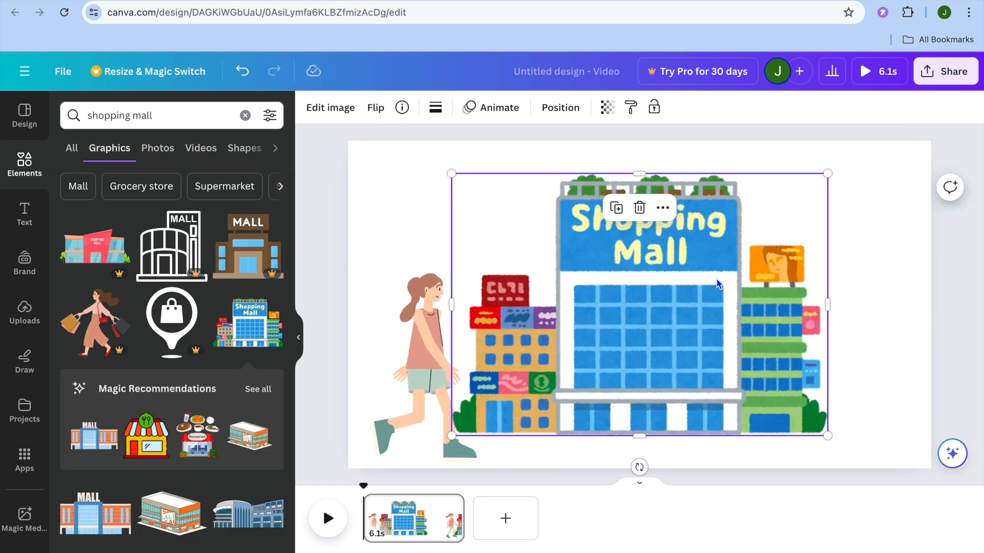
Set the shopping mall graphic as the page background and nudge the walking woman down to the page's bottom edge
click(663, 208)
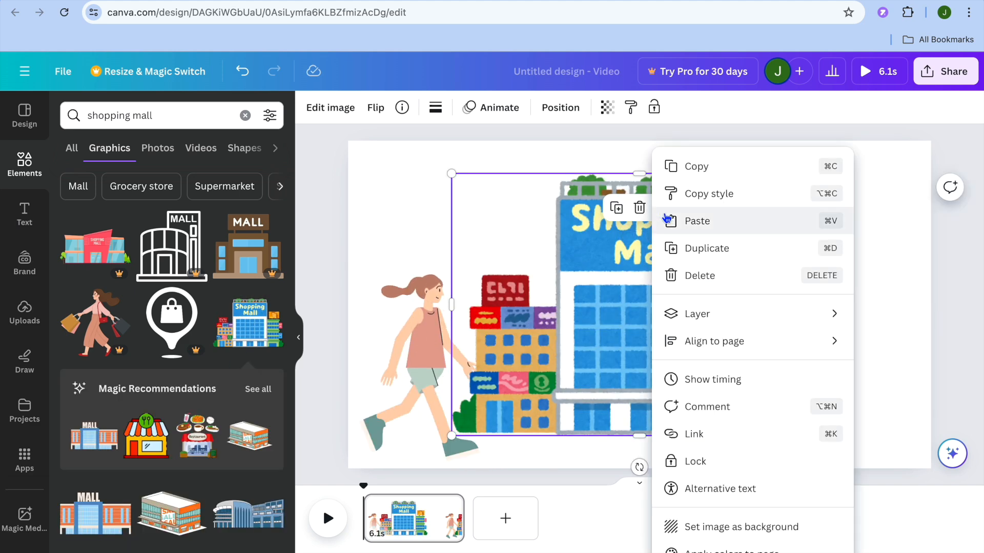
click(727, 528)
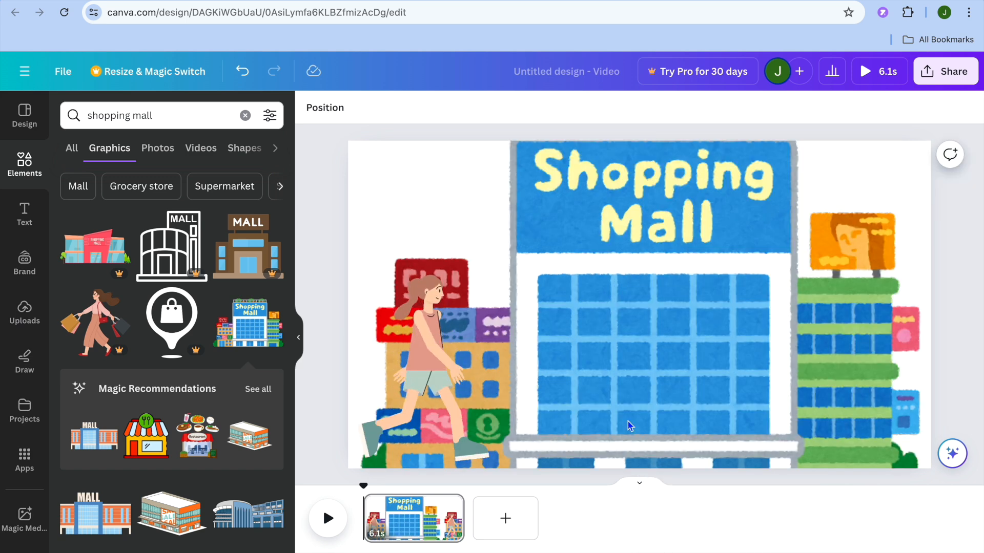
click(430, 398)
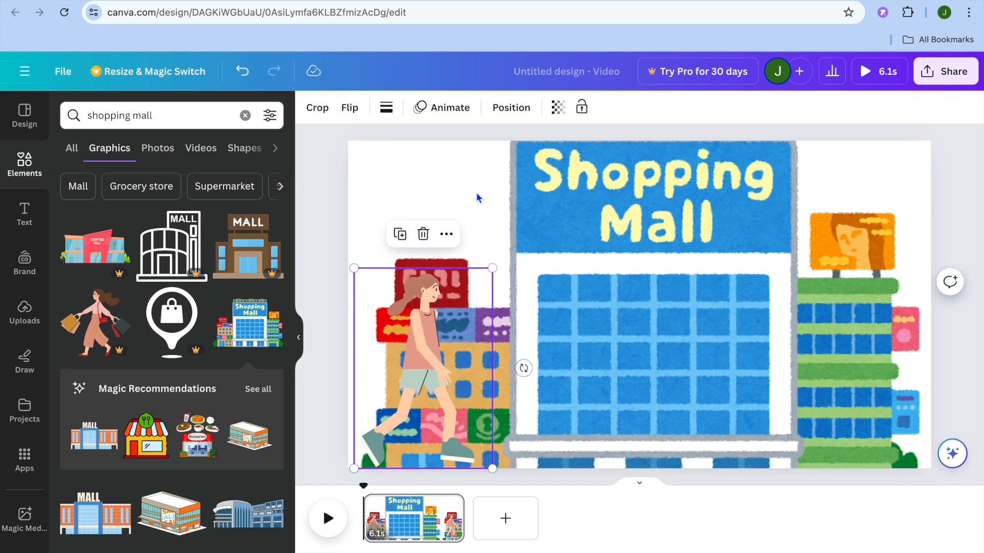
Look through the page animations available for the shopping mall page
click(444, 180)
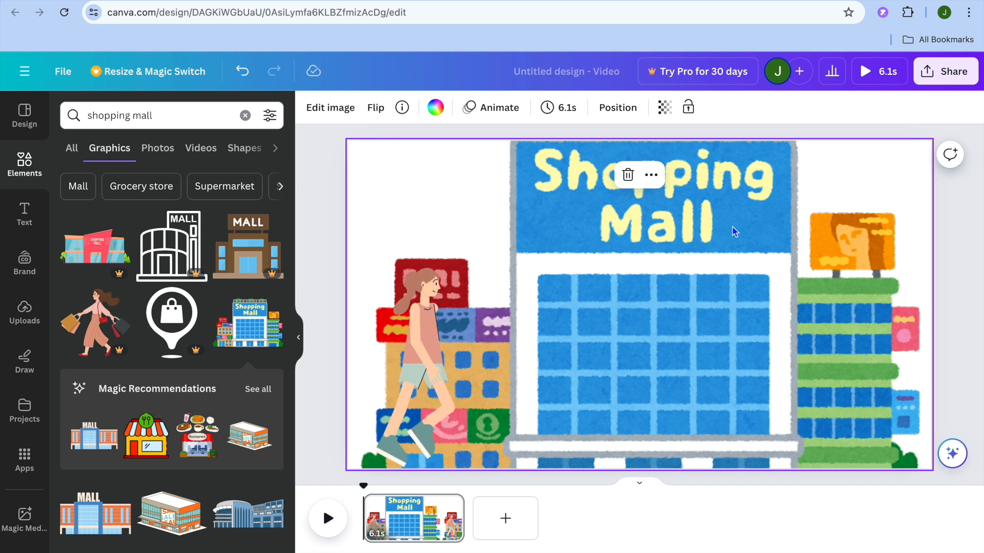
click(499, 109)
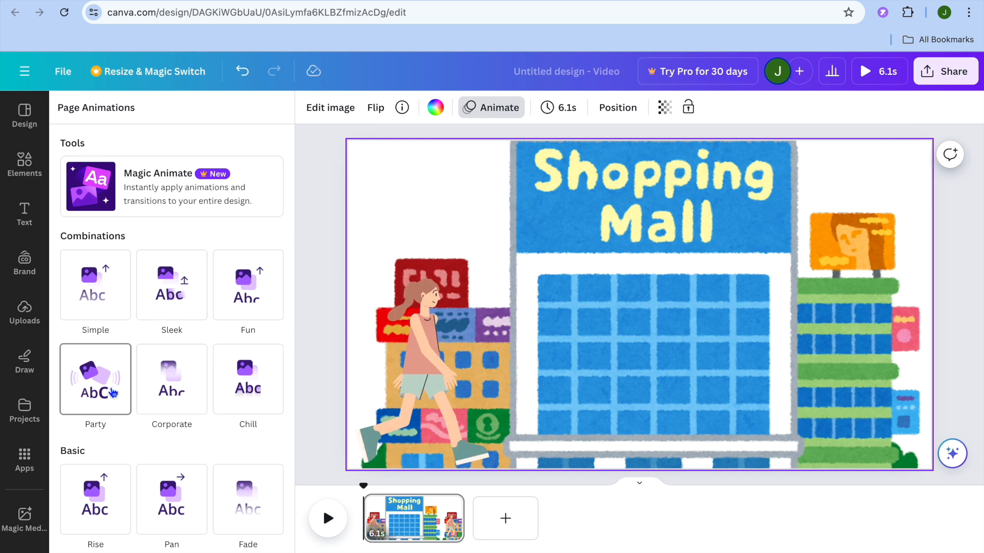
scroll(217, 399, down, 5)
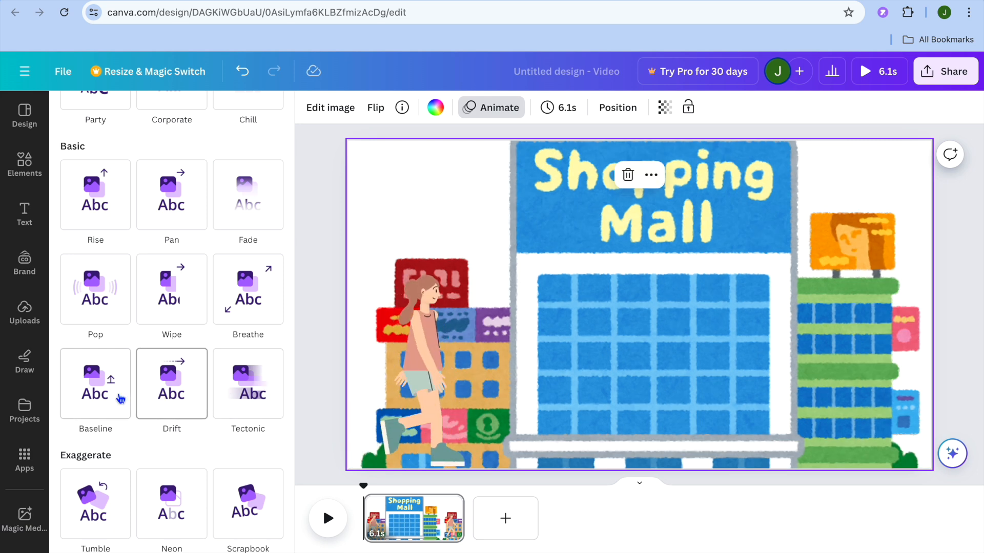
Add a blank second page after the shopping mall page
click(463, 528)
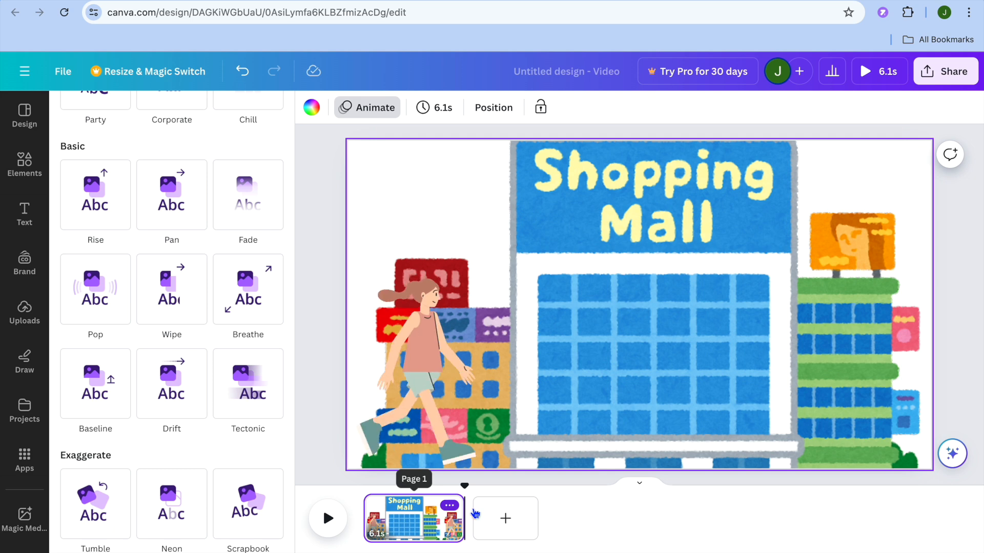
click(503, 518)
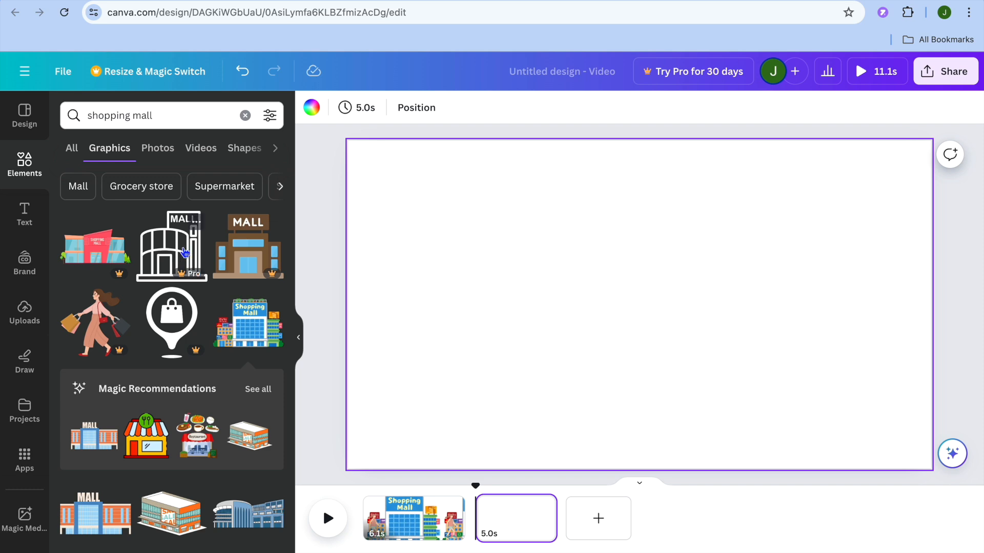
Search the graphics for "children playing" and place the graphic of two children on a seesaw in the lower middle of the blank page
click(245, 117)
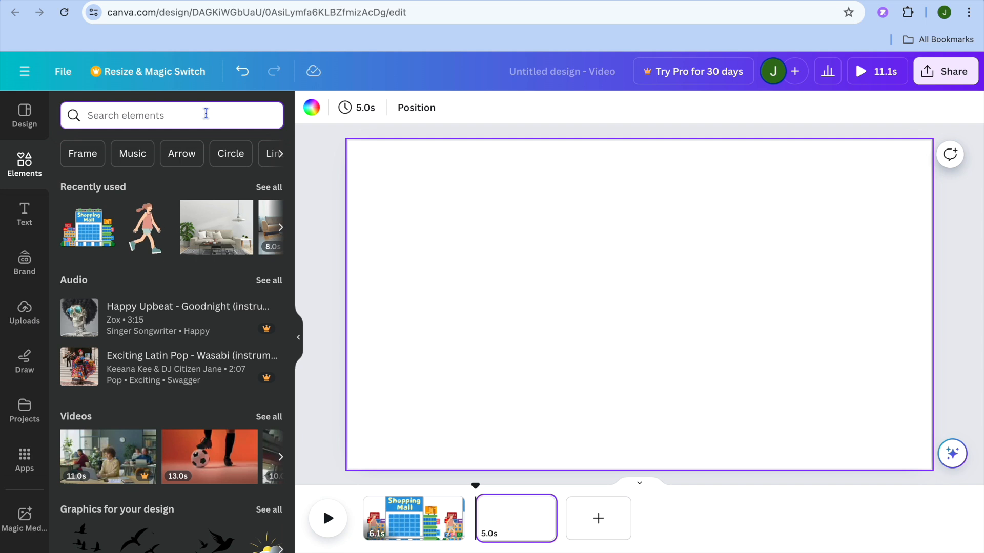
text(child)
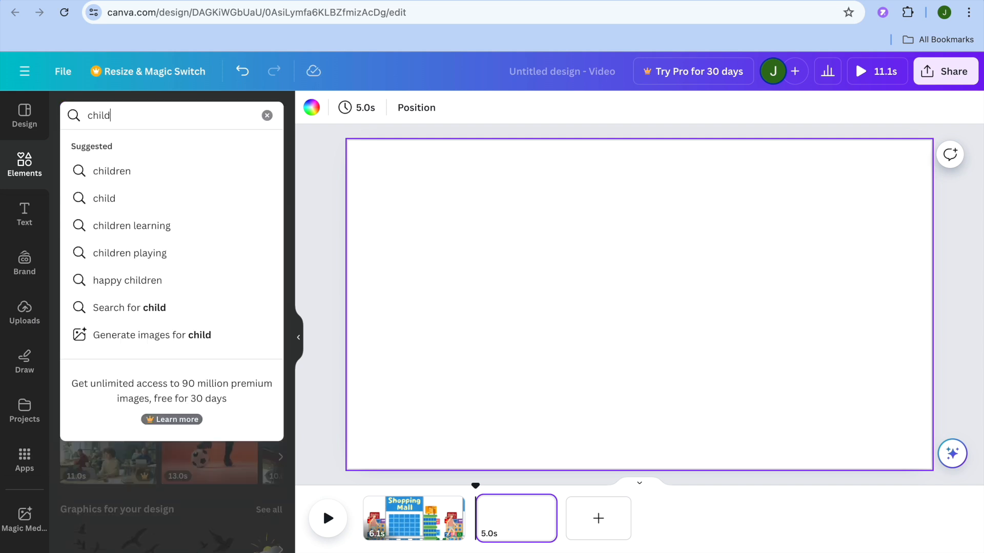
click(126, 261)
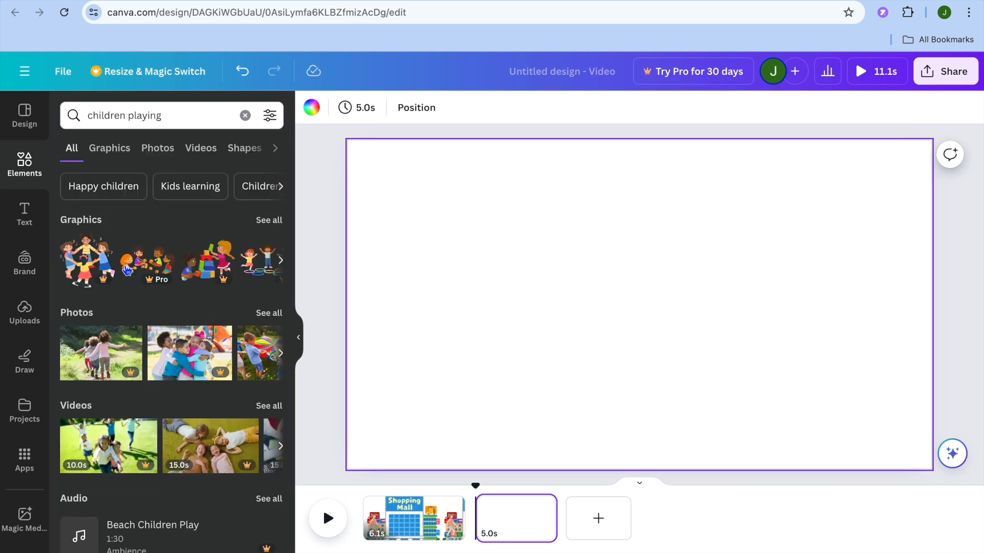
click(274, 220)
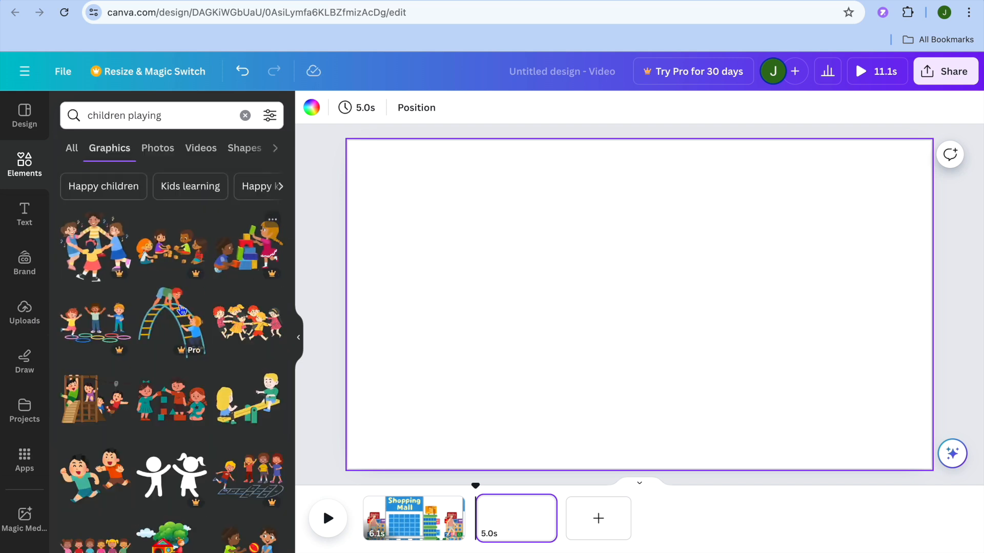
scroll(181, 311, down, 3)
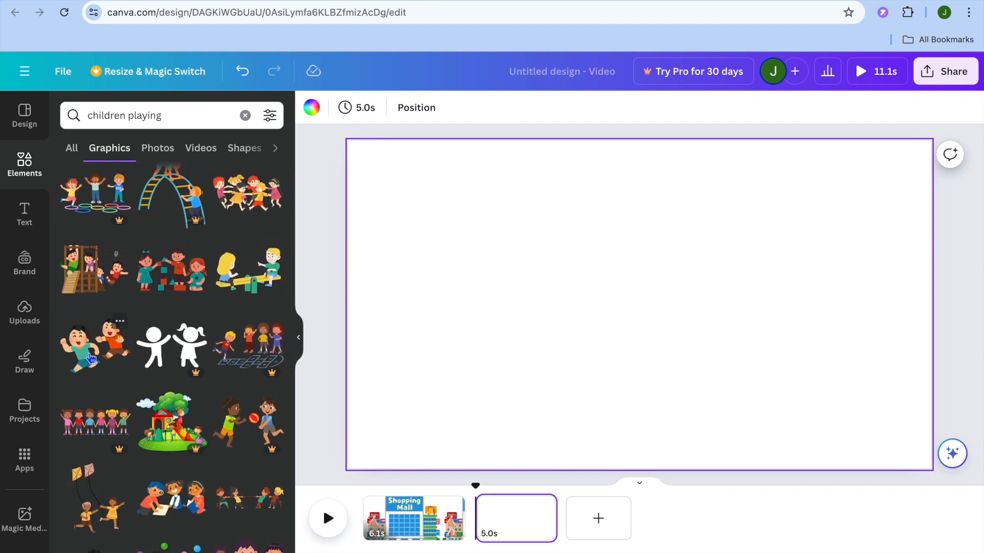
click(241, 270)
drag(632, 308, 615, 340)
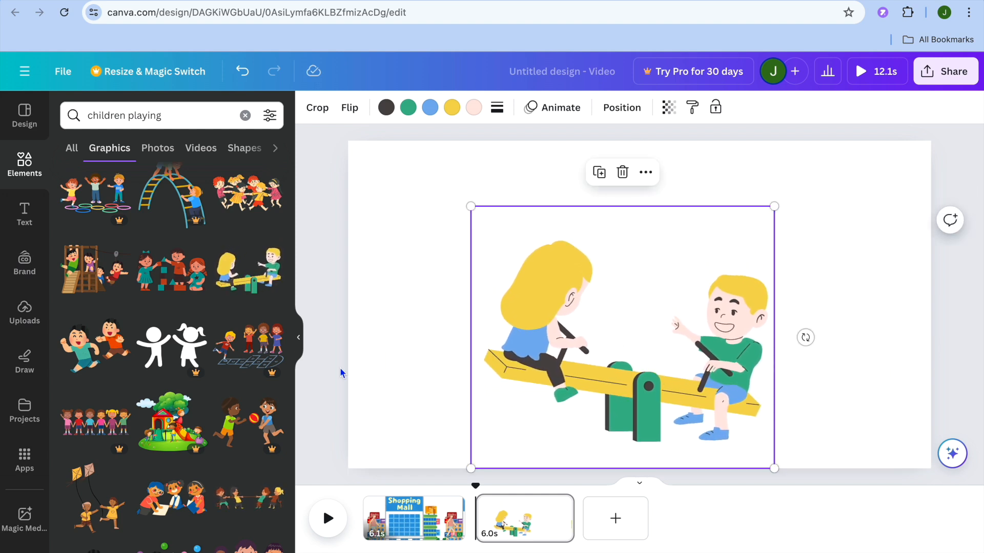
Search the graphics for "park" and place the purple and yellow slide with a child in the lower-right area of the seesaw page
click(245, 116)
text(par)
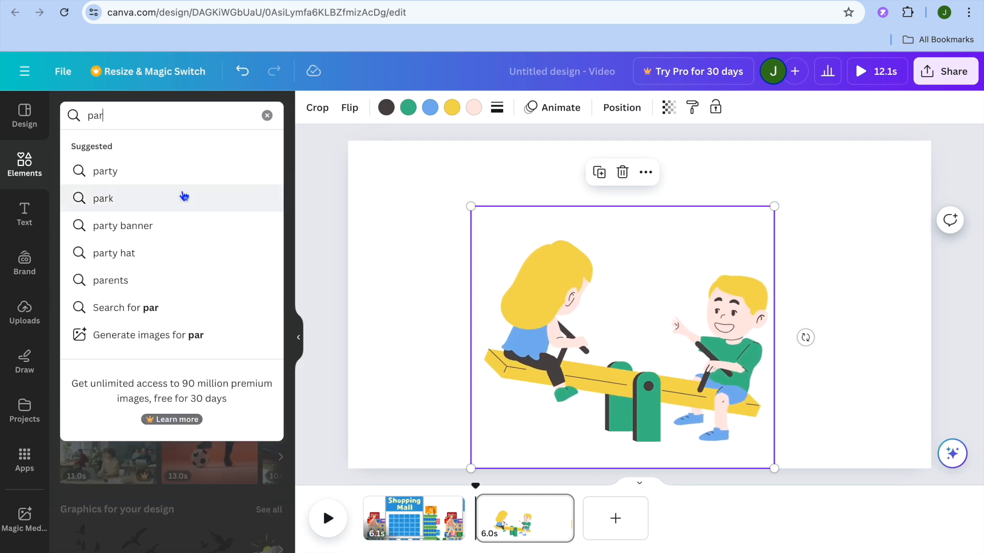
click(160, 204)
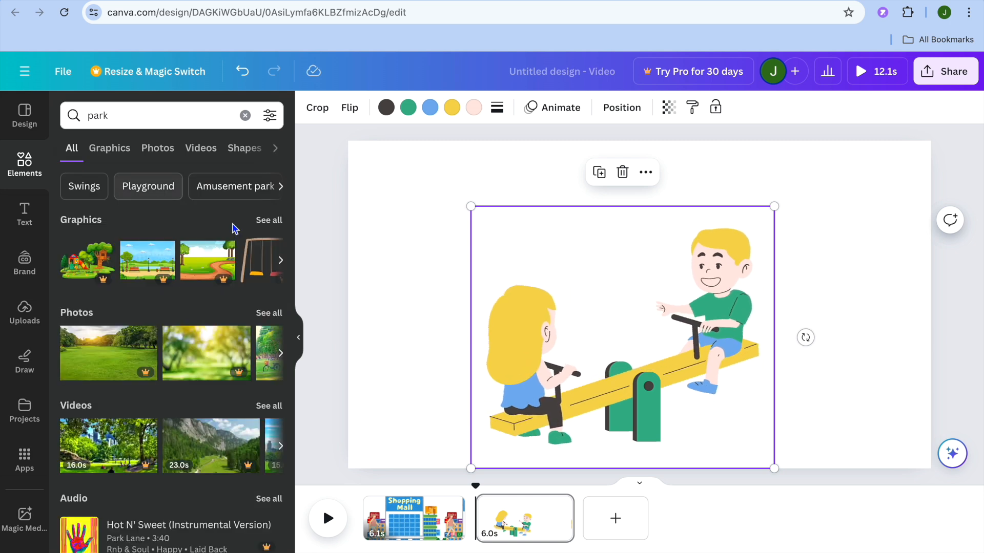
click(269, 221)
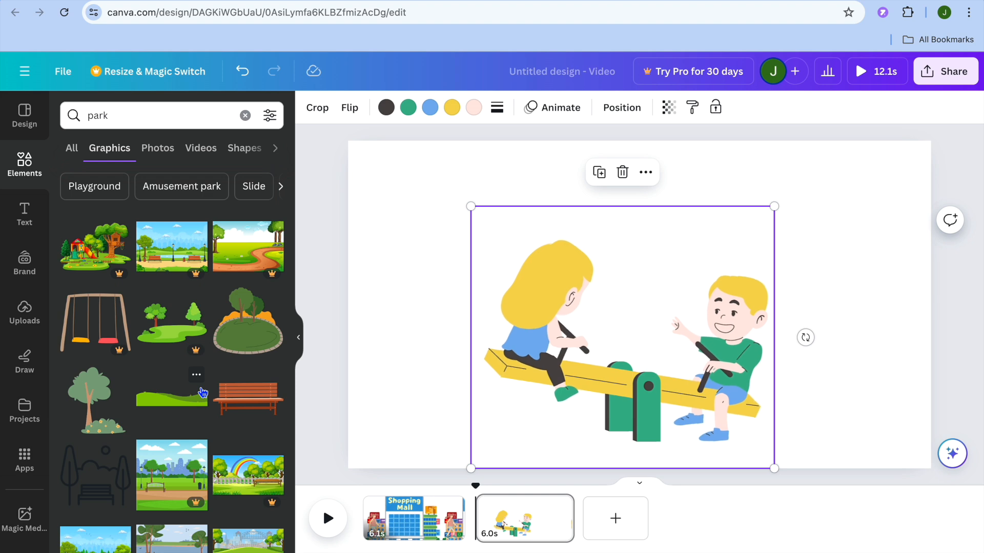
scroll(202, 392, down, 10)
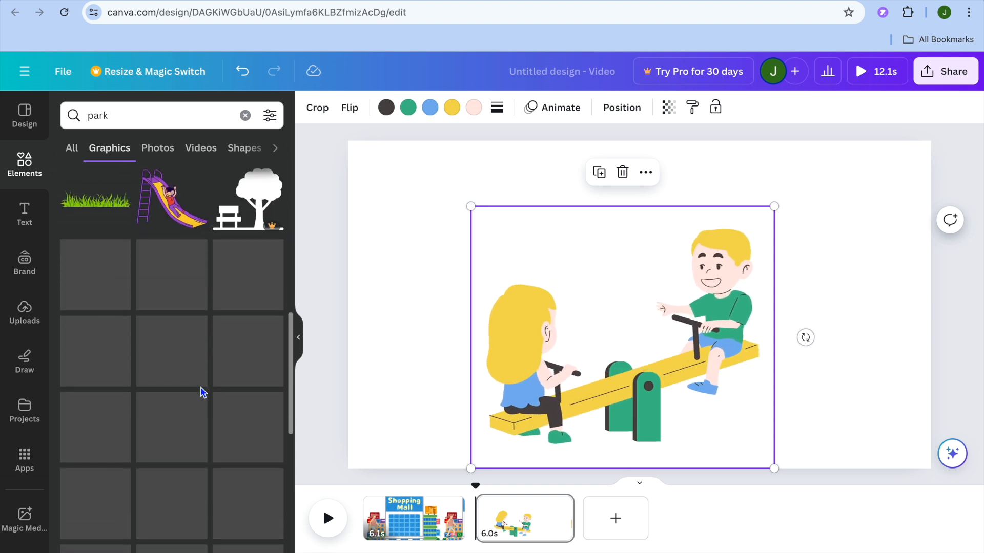
scroll(198, 400, down, 6)
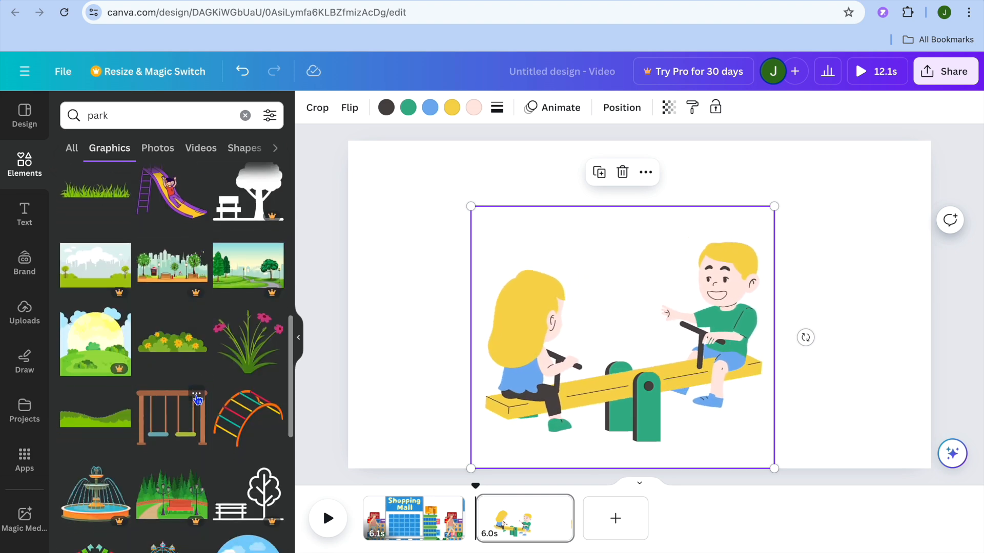
scroll(198, 400, up, 5)
scroll(197, 399, up, 2)
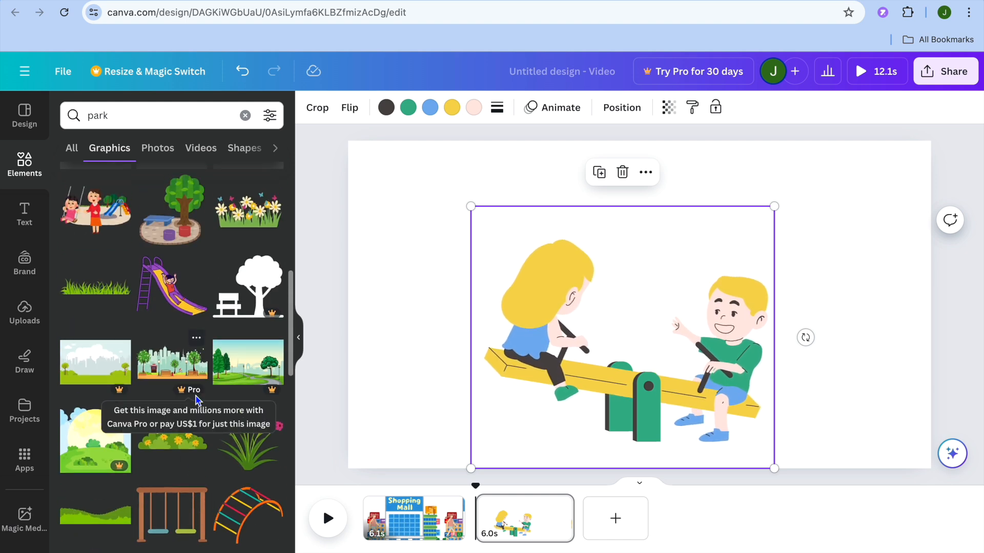
click(173, 293)
drag(674, 319, 871, 390)
Shrink the seesaw graphic into the page's lower-left area and enlarge the slide graphic along the bottom right
drag(585, 395, 522, 384)
click(783, 327)
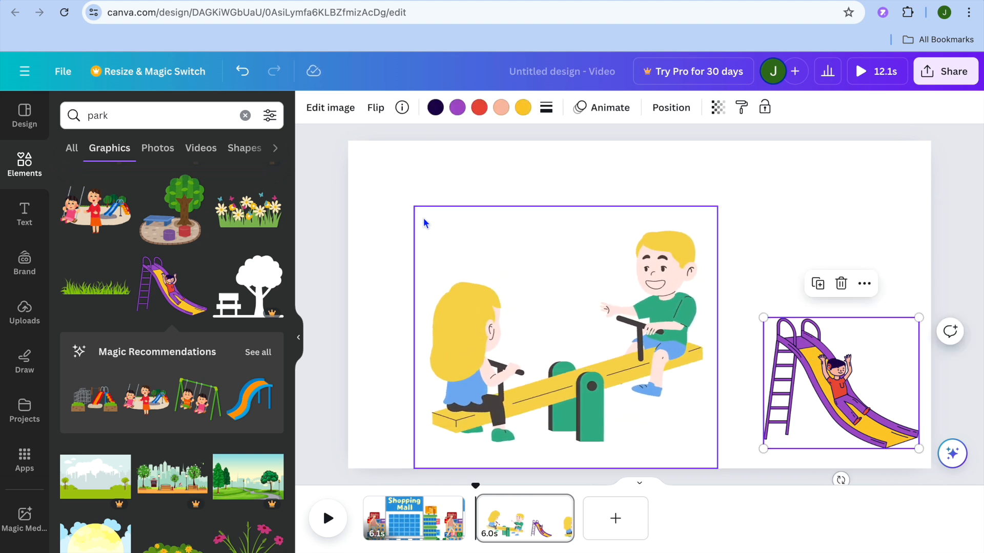
click(415, 212)
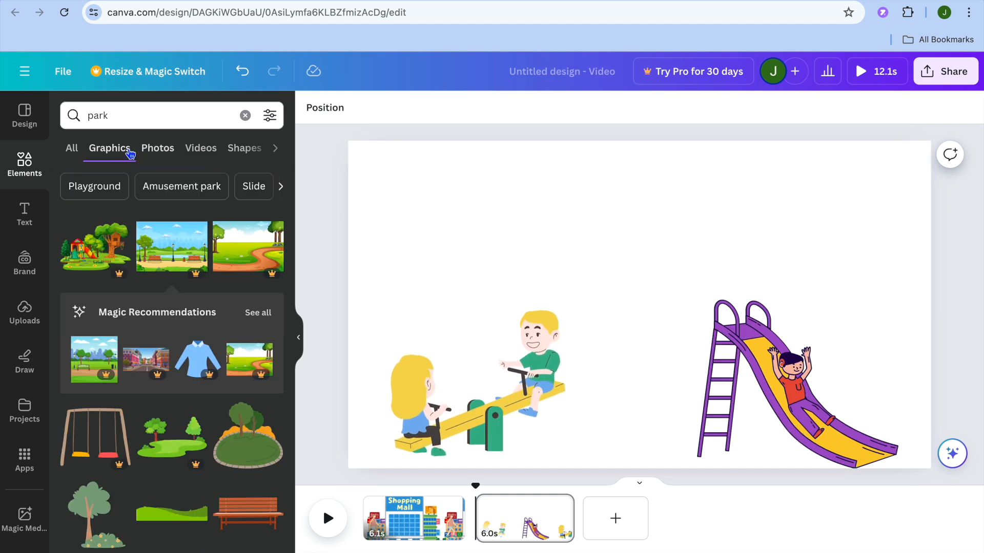
Add the park photo of a shady tree over a sunlit lawn and set it as the second page's background
click(165, 148)
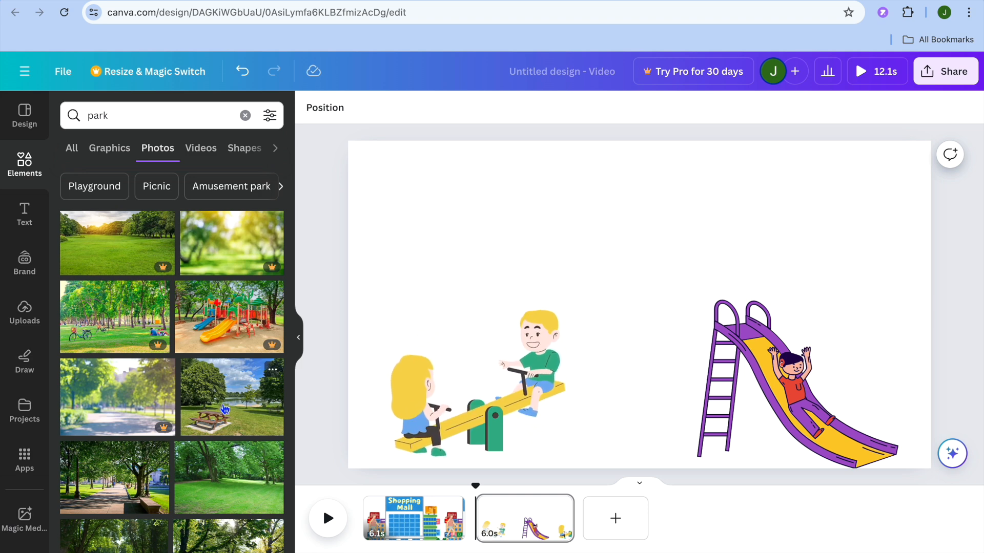
scroll(225, 409, down, 3)
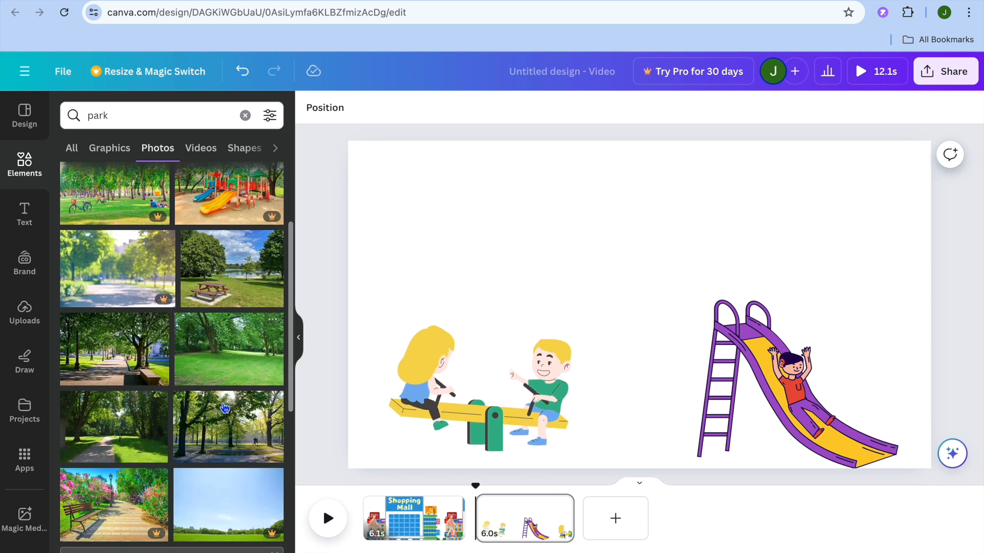
scroll(219, 435, down, 10)
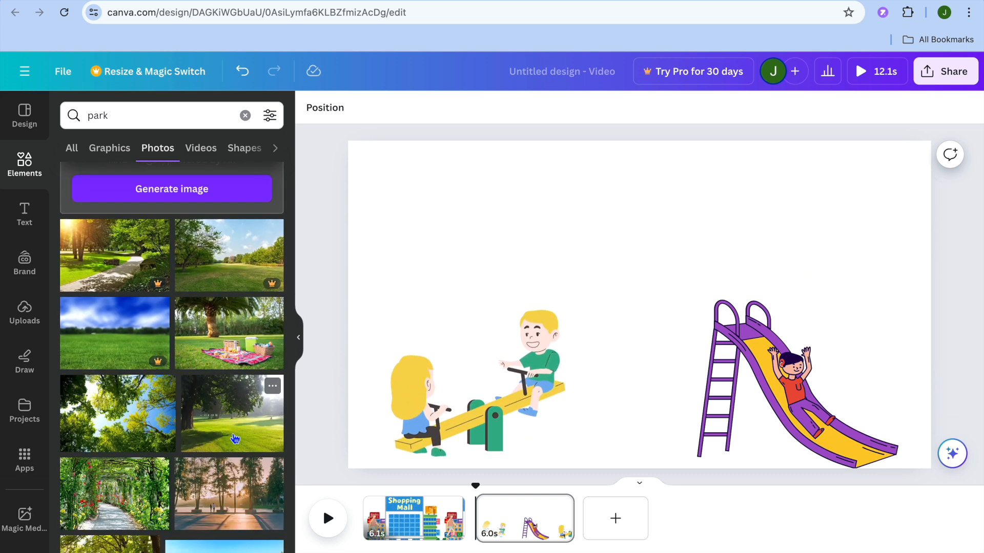
click(229, 429)
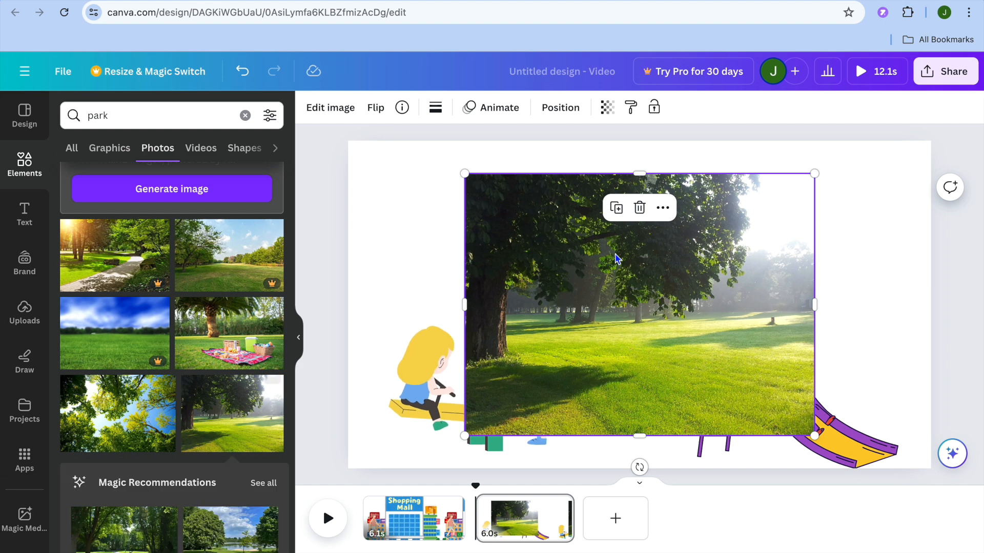
click(671, 215)
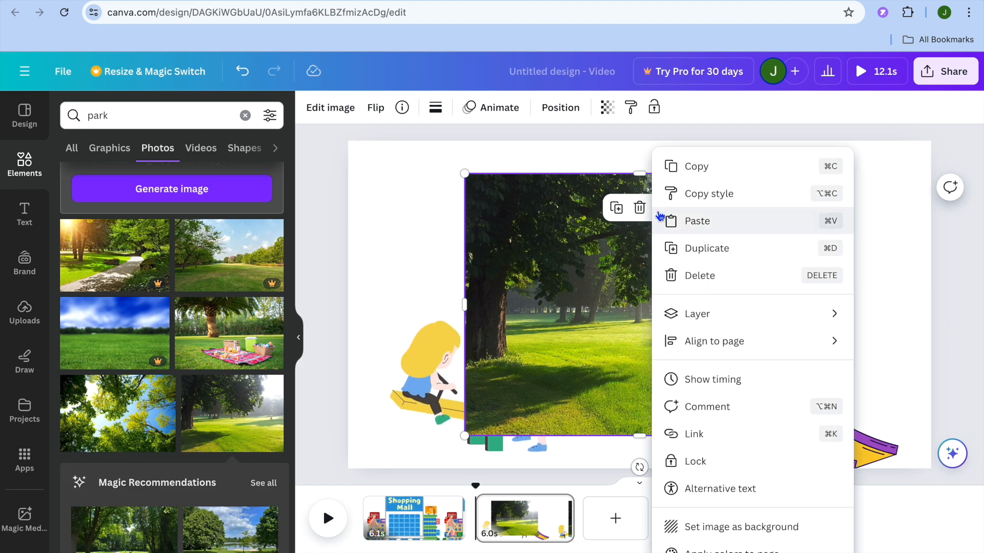
click(736, 542)
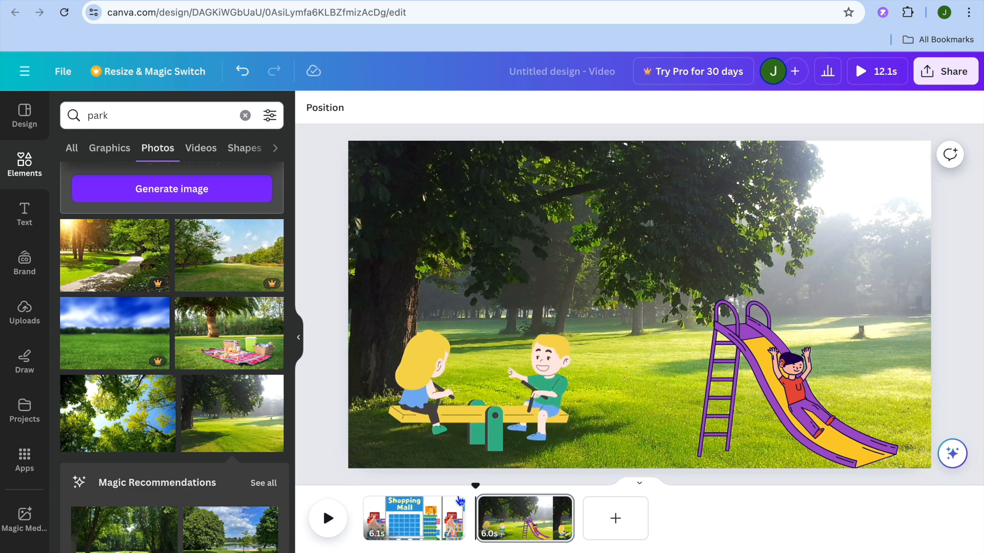
Apply a Circle Wipe transition between the shopping mall and park pages and play the video to preview it
mouse_move(467, 516)
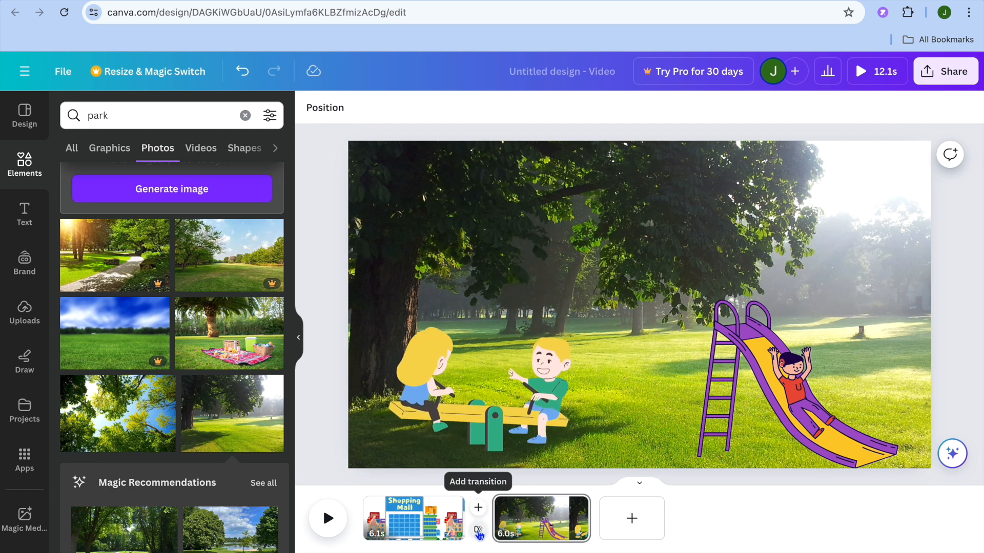
click(478, 531)
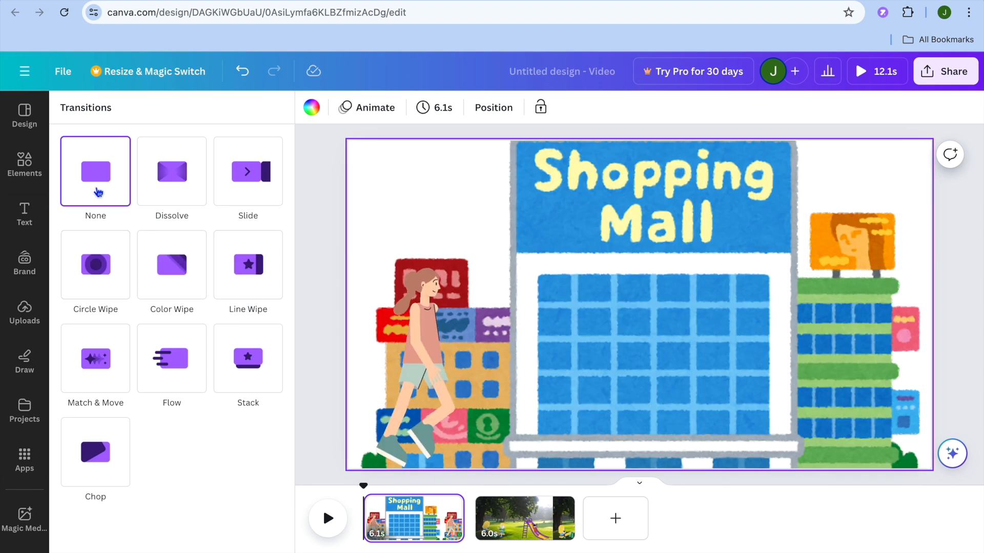
click(95, 264)
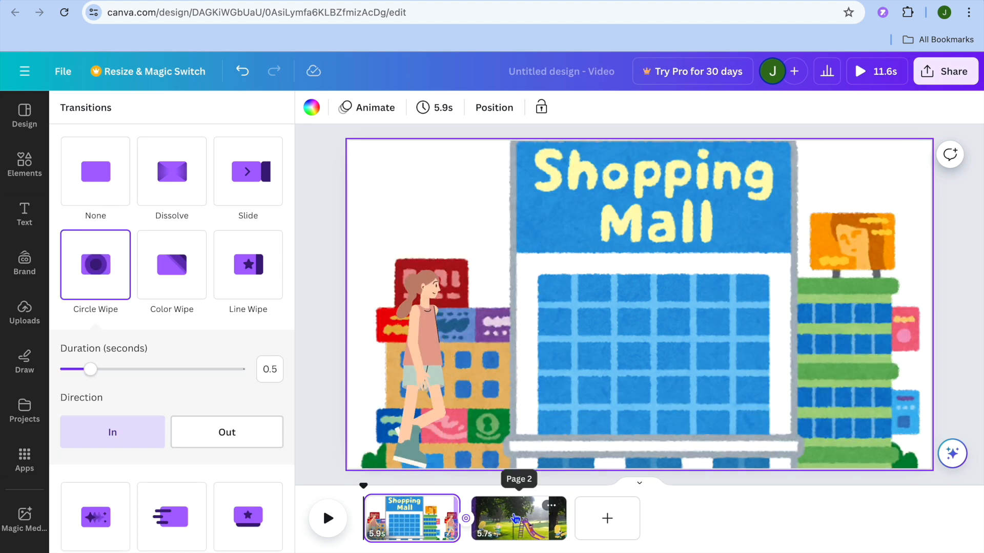
click(328, 519)
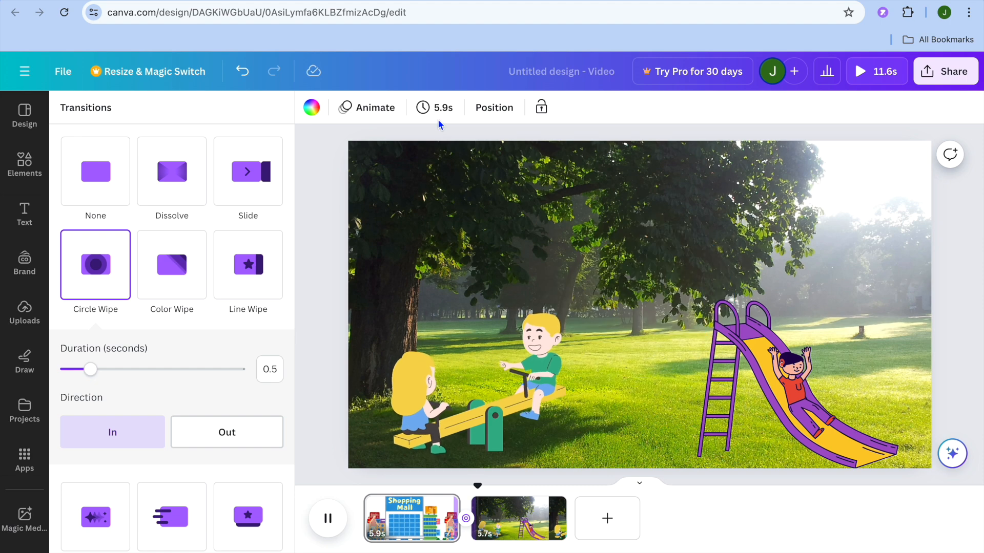
Set the shopping mall page's timing to 3.5 seconds
click(436, 107)
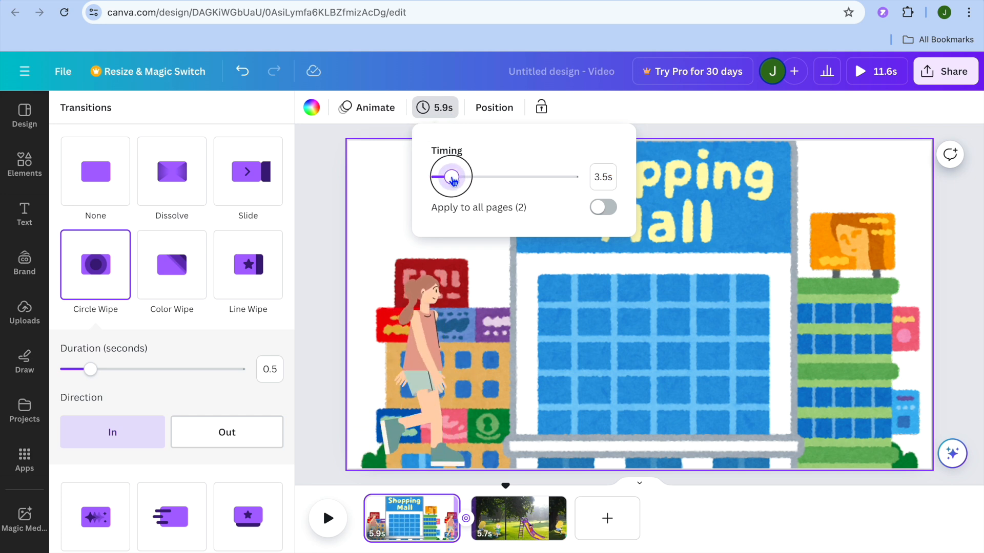
drag(452, 179, 453, 181)
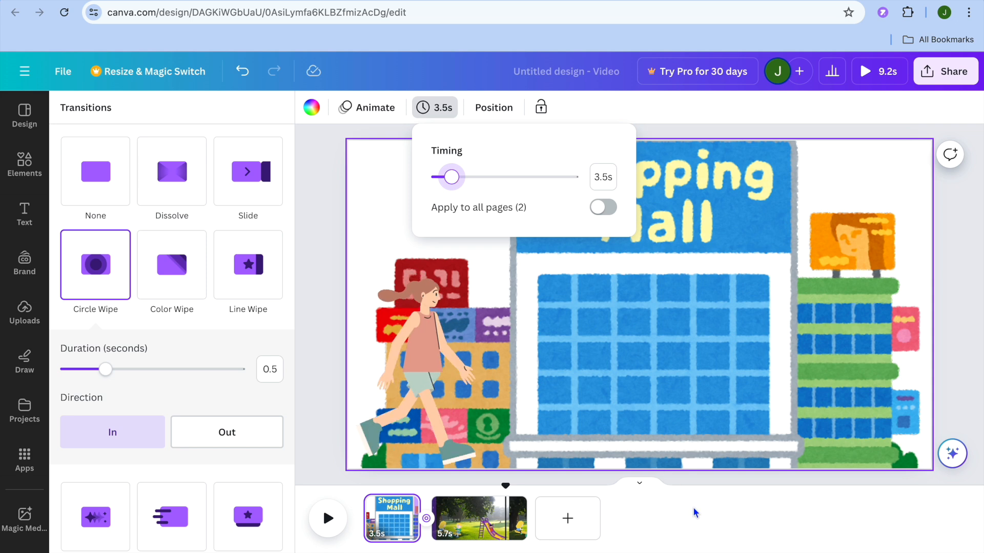
click(670, 507)
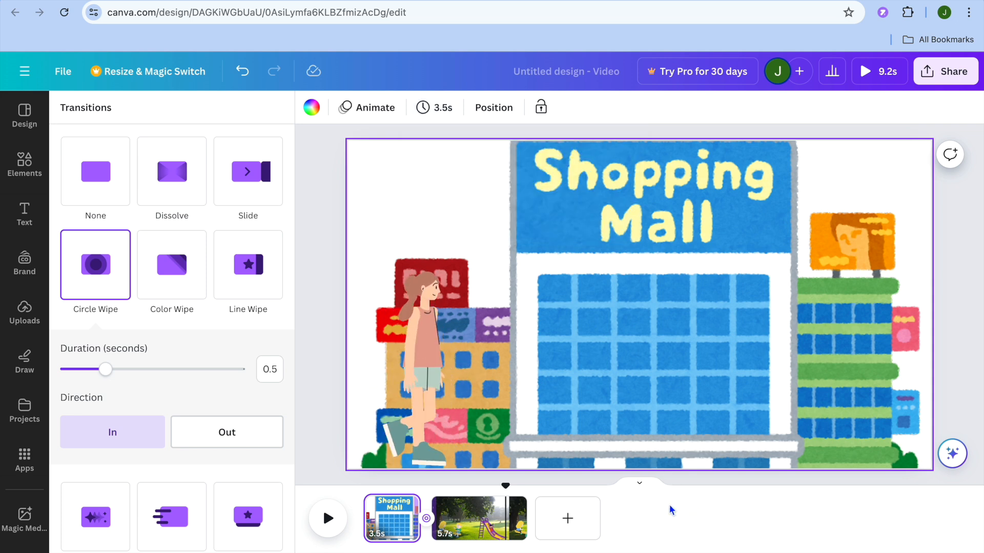